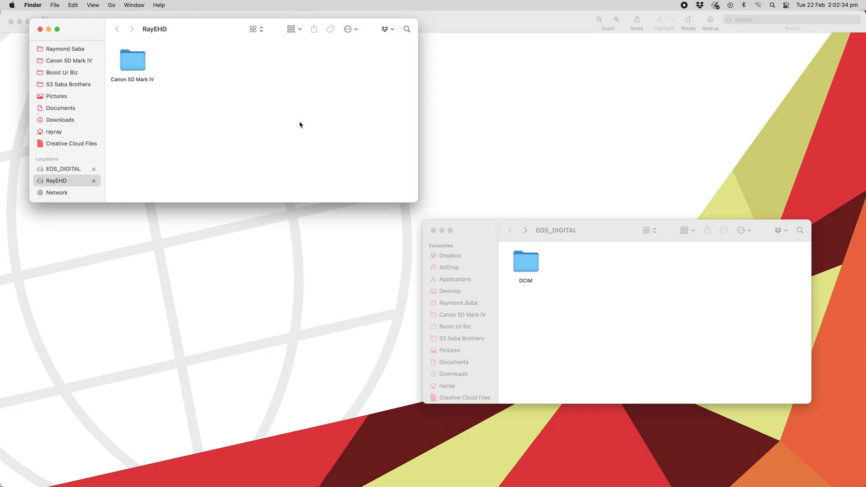
# - Create a folder named "2022/02/17 21st Birthday" on the RayEHD drive
pyautogui.press('shift+super+n')
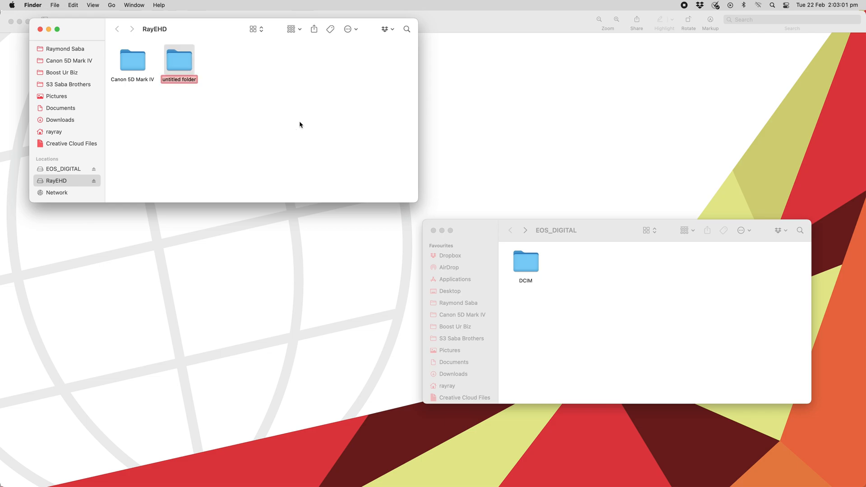
pyautogui.press('BackSpace')
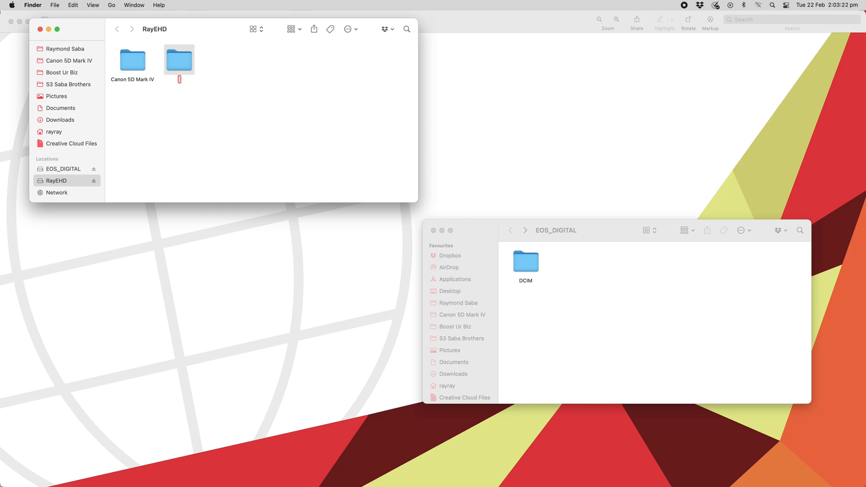
pyautogui.write('2022/02/17 21st Birthday')
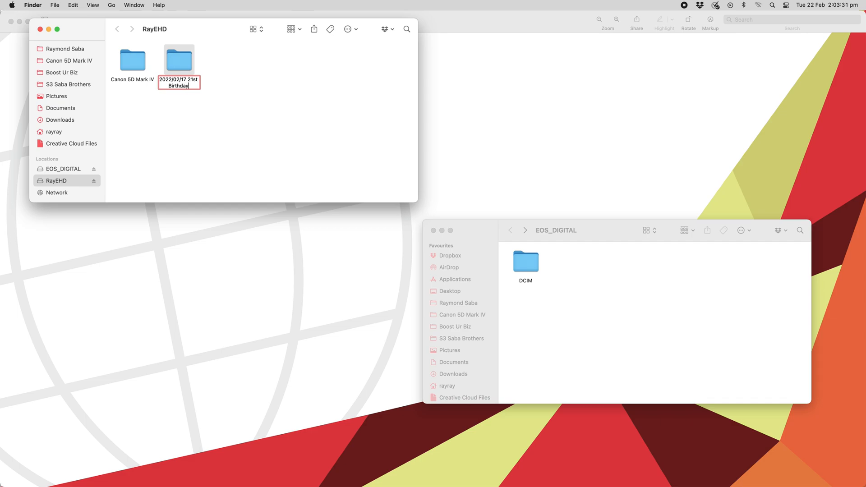
pyautogui.press('Return')
# - Create three new folders inside the 2022/02/17 21st Birthday folder and name the first one RAW
pyautogui.press('super+Down')
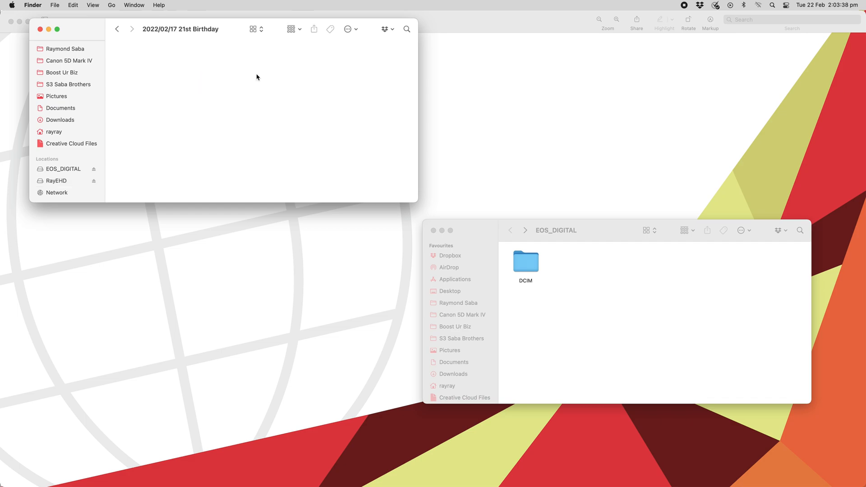
pyautogui.press('shift+super+n')
pyautogui.press('shift+super+n')
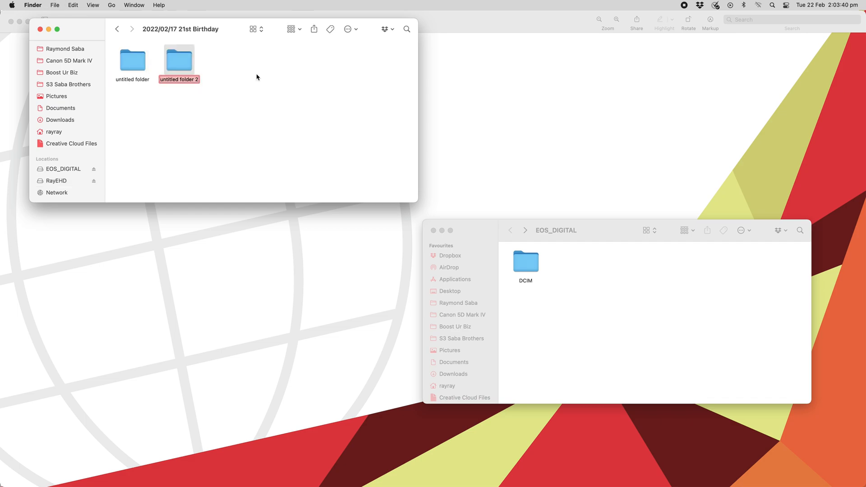
pyautogui.press('shift+super+n')
pyautogui.click(143, 67)
pyautogui.press('Return')
pyautogui.write('RAW')
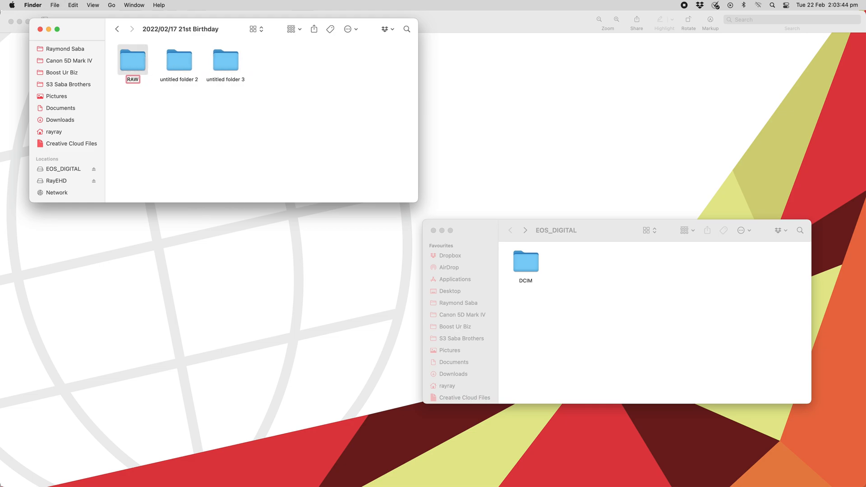
pyautogui.press('Return')
# - Rename the second new folder as Chosen RAW and the third as Final Edits
pyautogui.press('Right')
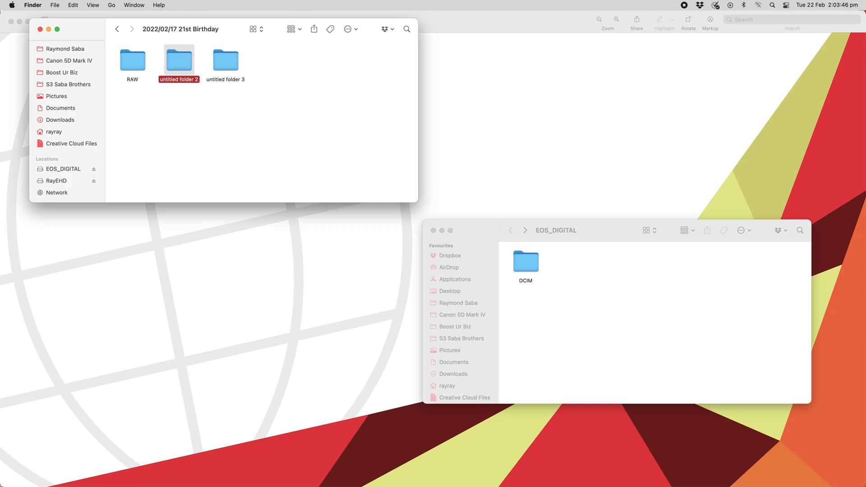
pyautogui.press('Return')
pyautogui.write('Chosen RAW')
pyautogui.press('Return')
pyautogui.press('Right')
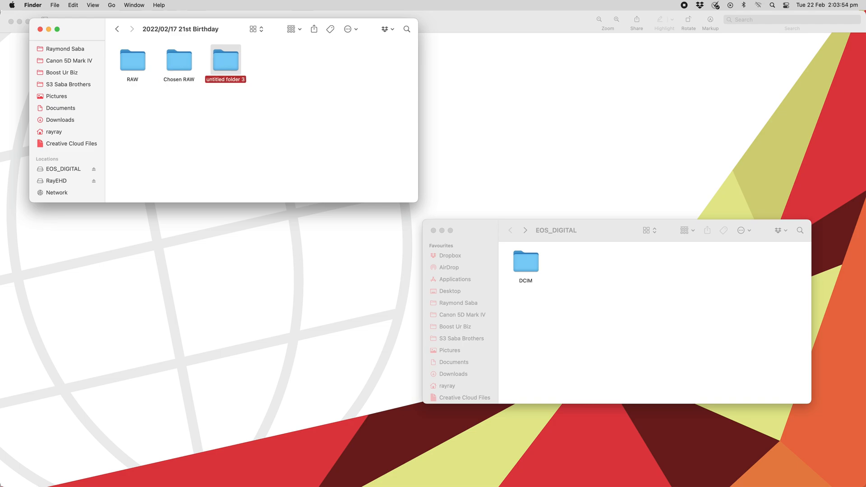
pyautogui.press('Return')
pyautogui.write('Final Edits')
pyautogui.click(212, 105)
# - Copy all photos from the EOS_DIGITAL card's DCIM/100EOS5D folder into the new RAW folder
pyautogui.click(606, 230)
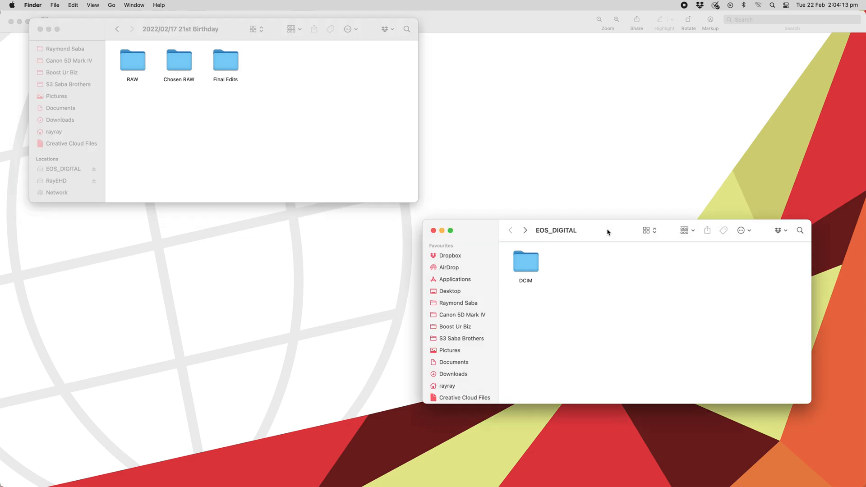
pyautogui.doubleClick(532, 260)
pyautogui.doubleClick(533, 260)
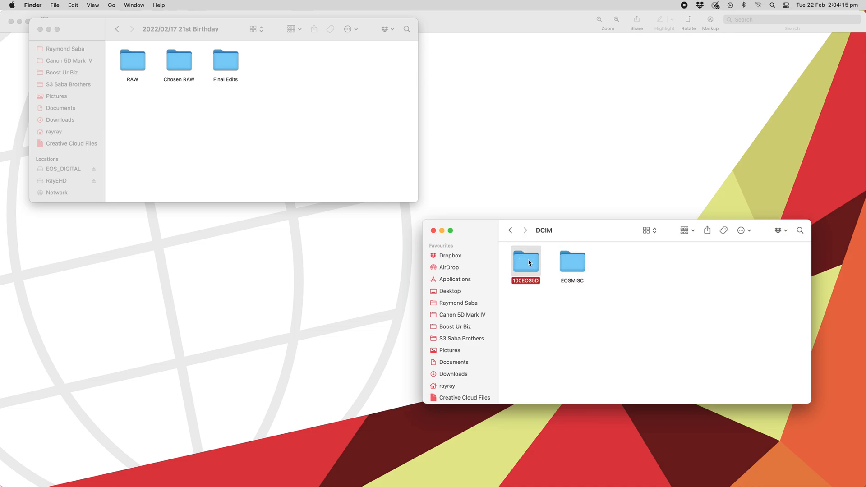
pyautogui.press('super+a')
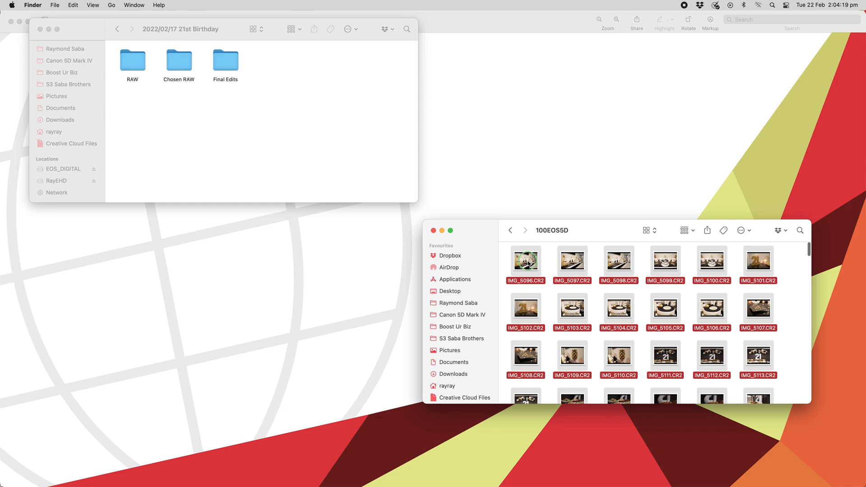
pyautogui.rightClick(529, 263)
pyautogui.click(534, 372)
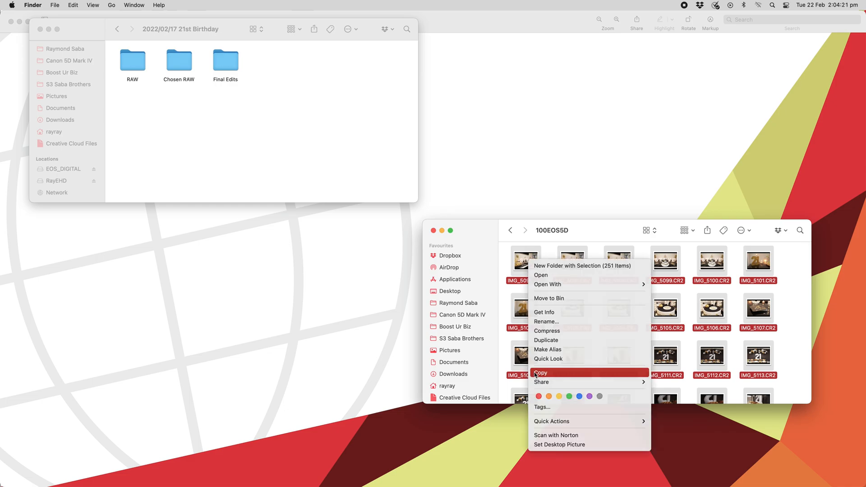
pyautogui.doubleClick(140, 63)
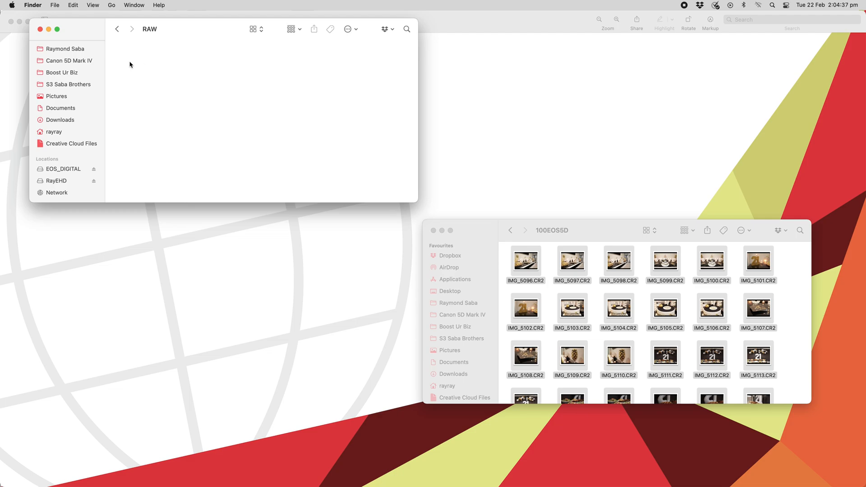
pyautogui.press('super+v')
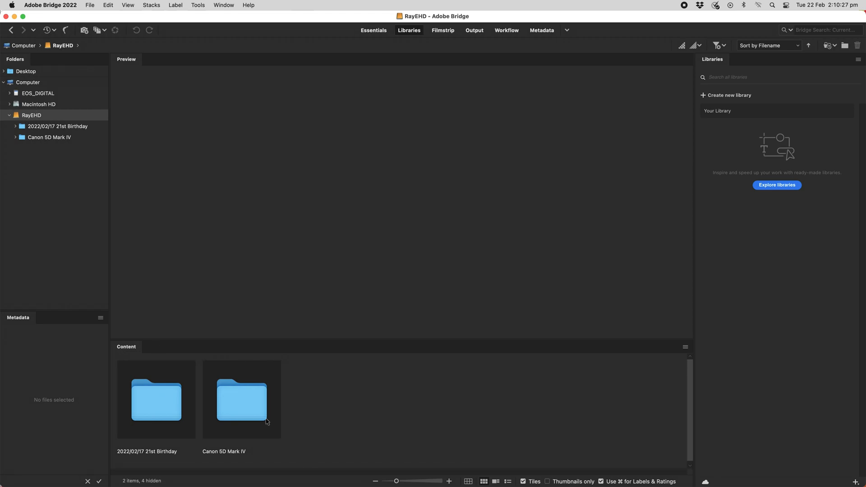
# - In Adobe Bridge, open the RAW folder inside 2022/02/17 21st Birthday and rate IMG_5096.CR2 one star
pyautogui.doubleClick(161, 393)
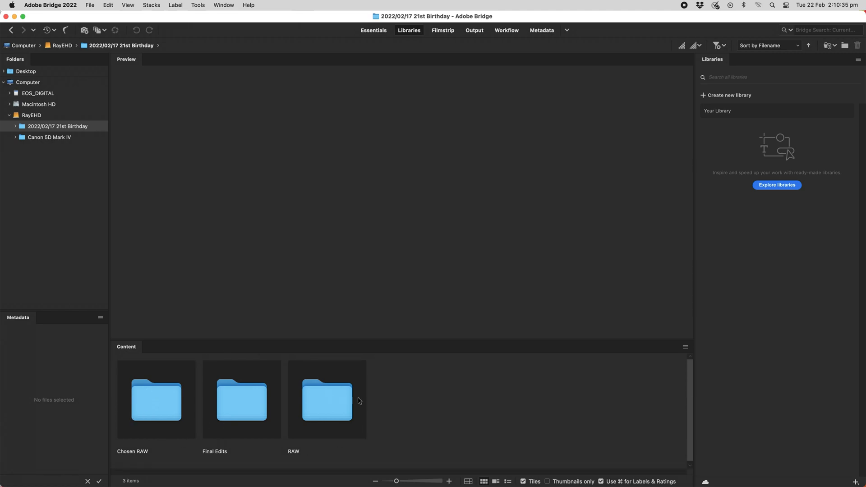
pyautogui.doubleClick(330, 409)
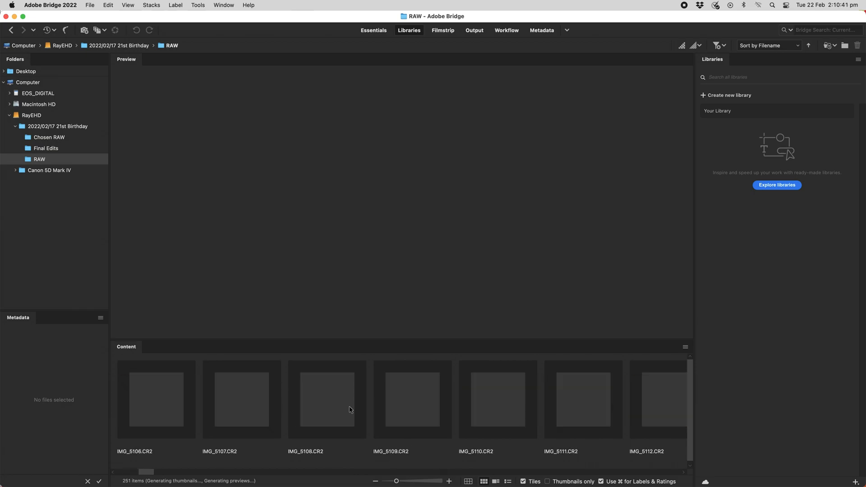
pyautogui.click(165, 395)
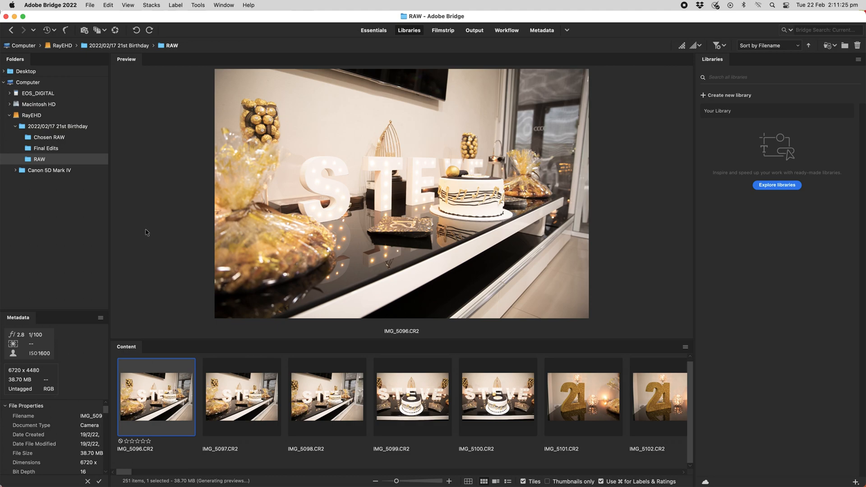
pyautogui.click(126, 441)
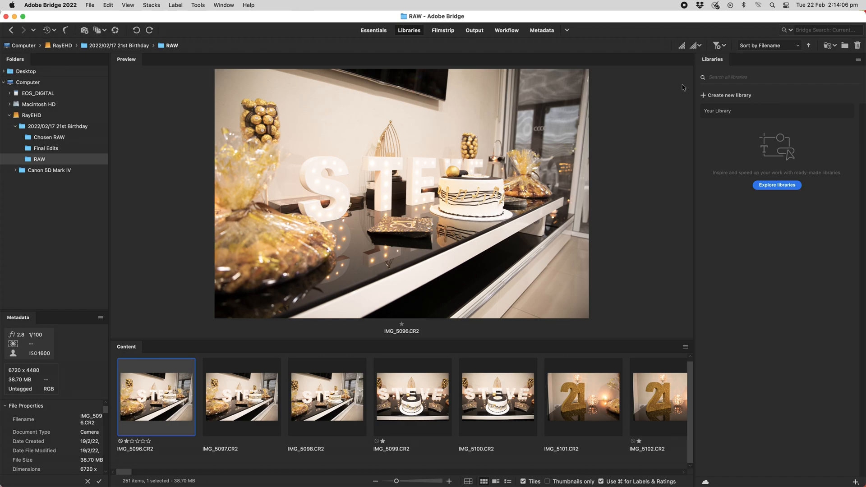
# - Filter the RAW folder to show items with 1 or more stars and look through the filtered photos
pyautogui.click(724, 46)
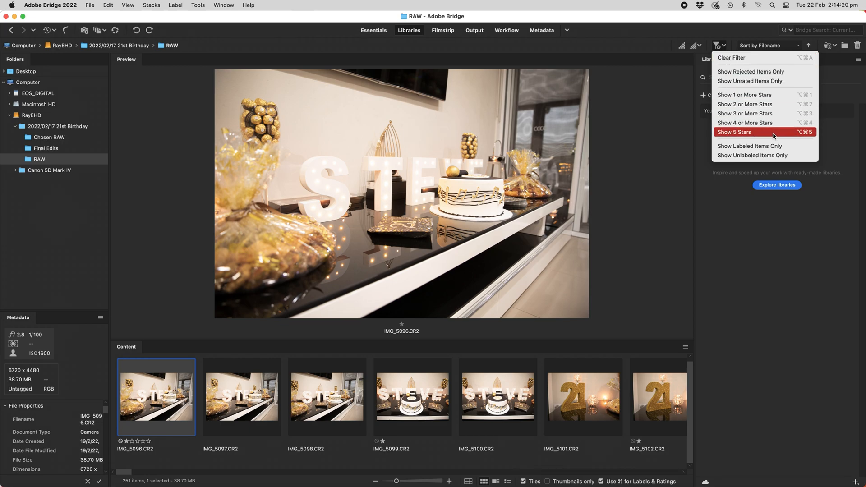
pyautogui.click(746, 96)
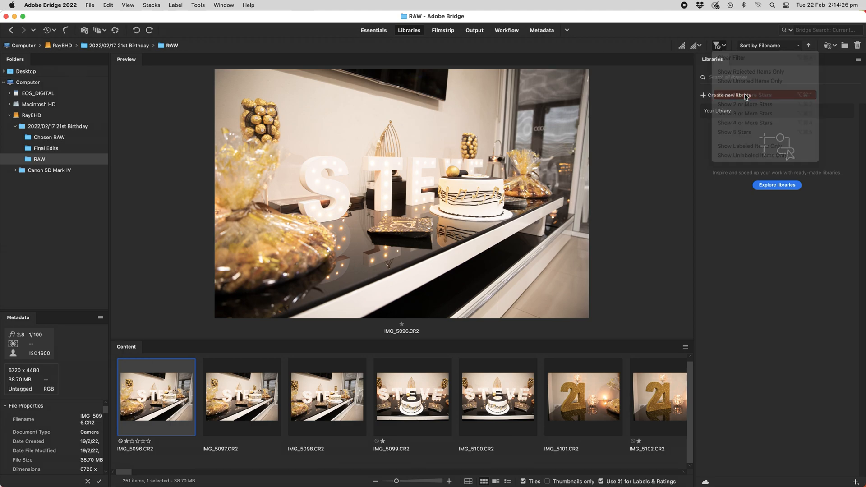
pyautogui.hscroll(2, 441, 426)
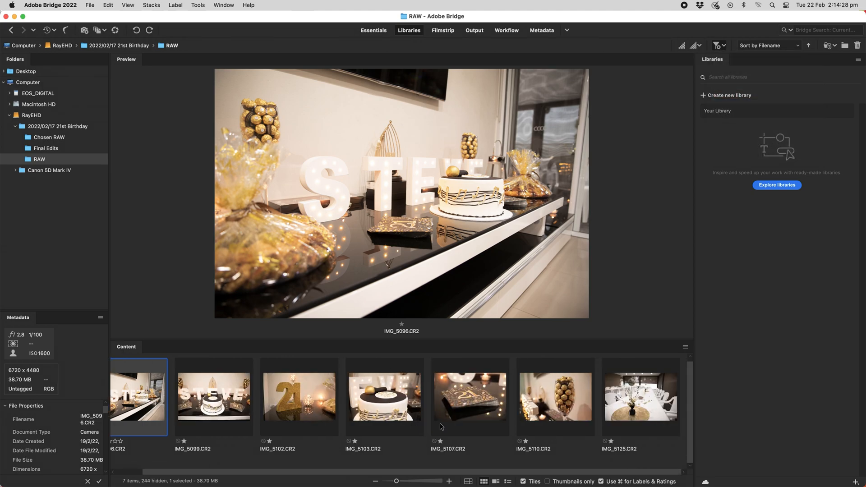
pyautogui.hscroll(-2, 475, 422)
pyautogui.hscroll(2, 414, 422)
pyautogui.hscroll(-2, 413, 422)
pyautogui.hscroll(2, 413, 421)
pyautogui.hscroll(-2, 414, 421)
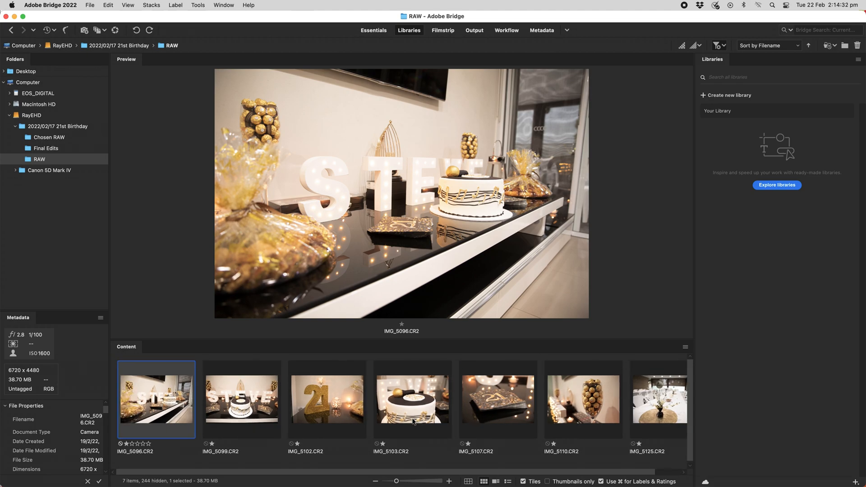
pyautogui.hscroll(2, 192, 398)
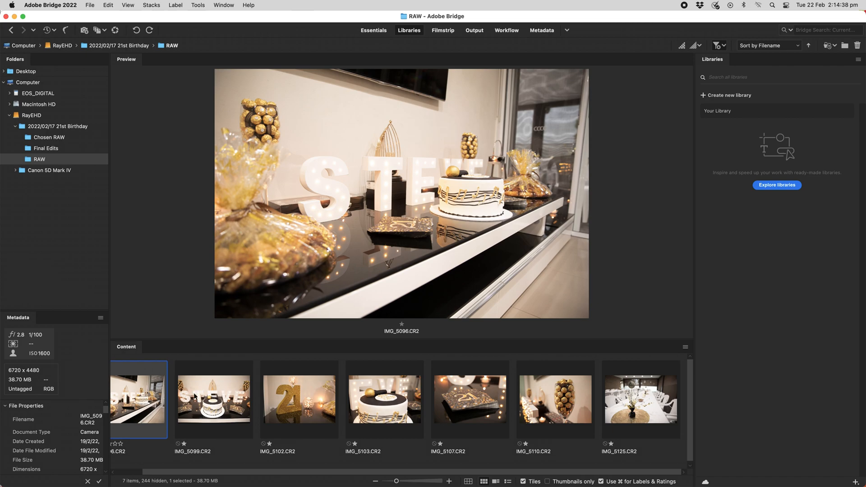
pyautogui.hscroll(-2, 193, 397)
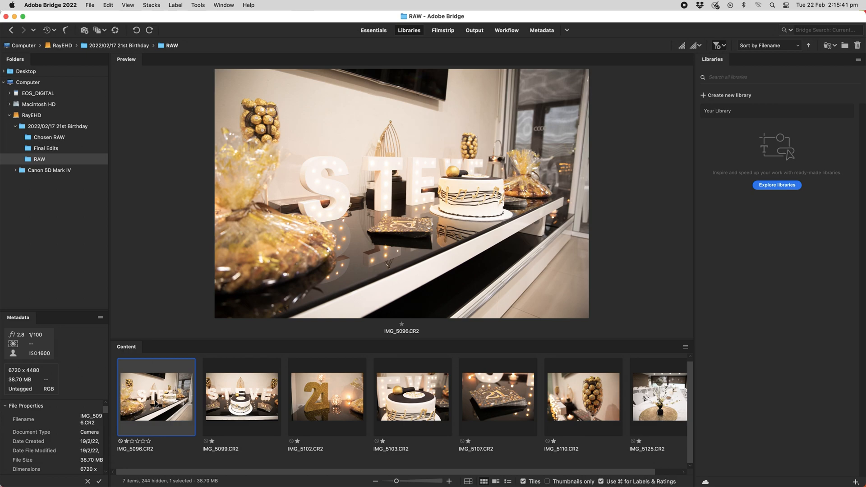
# - Copy all the filtered star-rated photos to the Chosen RAW folder inside 2022/02/17 21st Birthday
pyautogui.press('super+a')
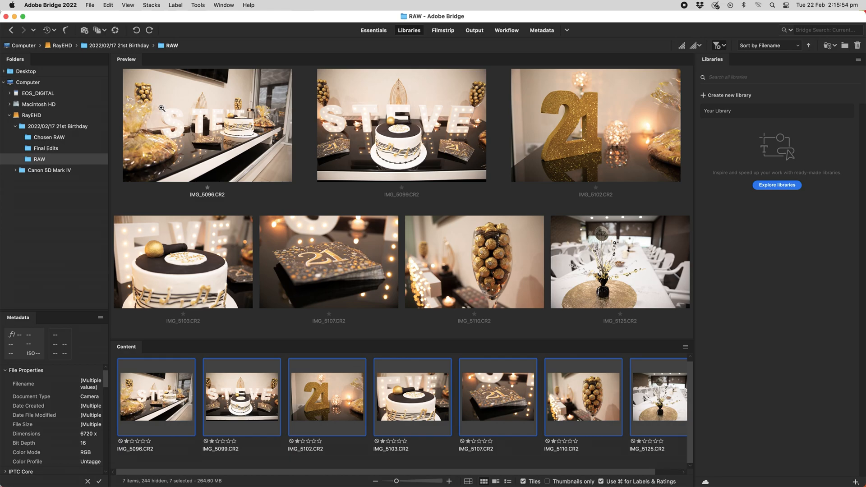
pyautogui.click(90, 4)
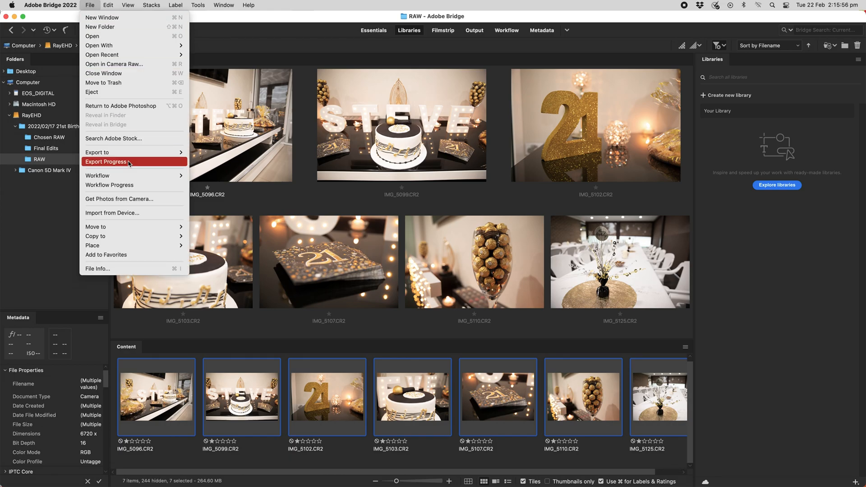
pyautogui.moveTo(103, 234)
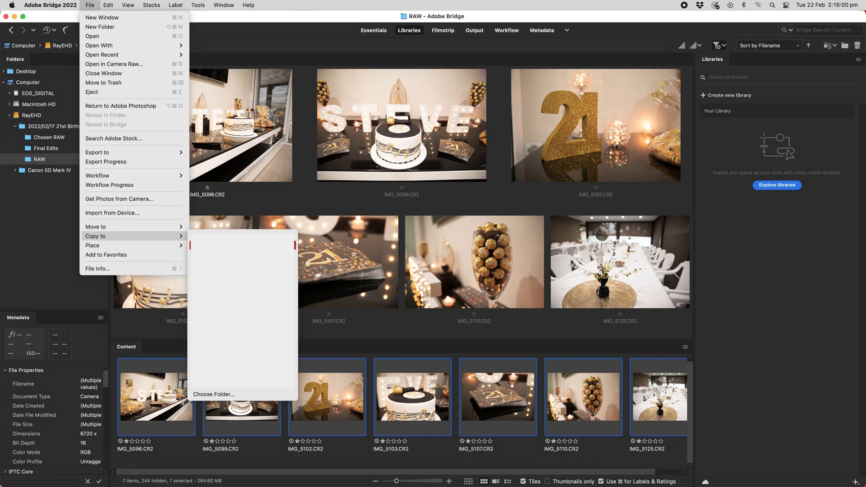
pyautogui.click(214, 395)
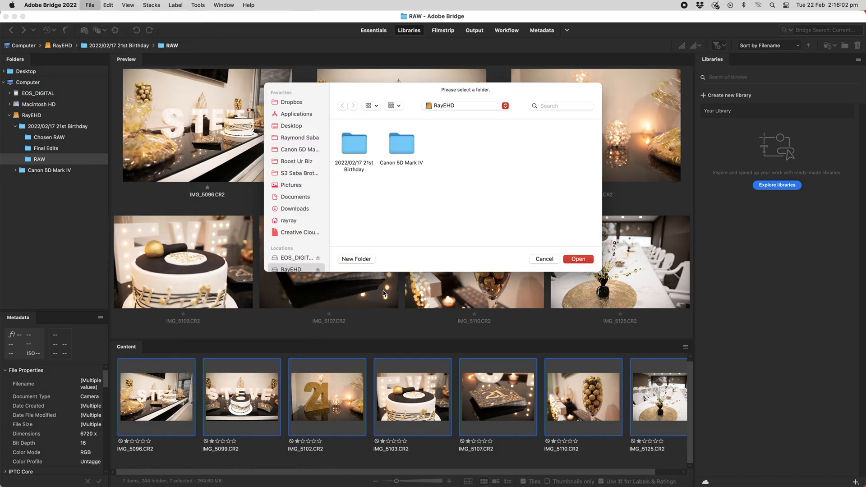
pyautogui.doubleClick(353, 146)
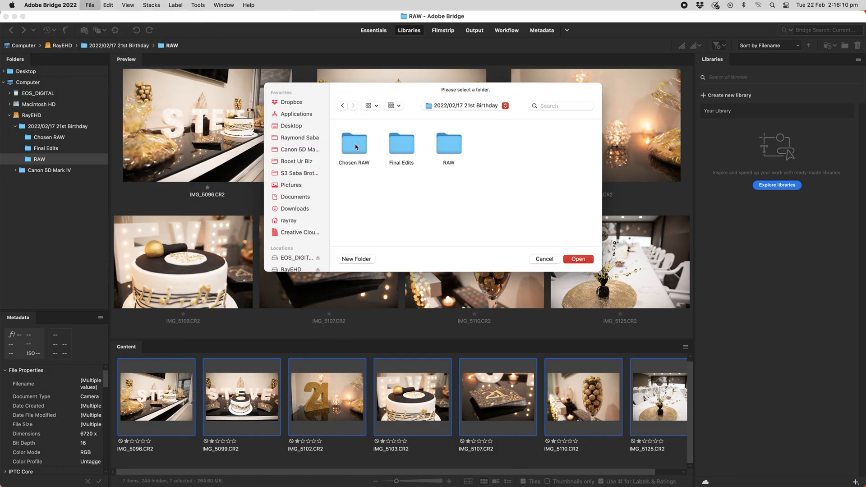
pyautogui.doubleClick(353, 146)
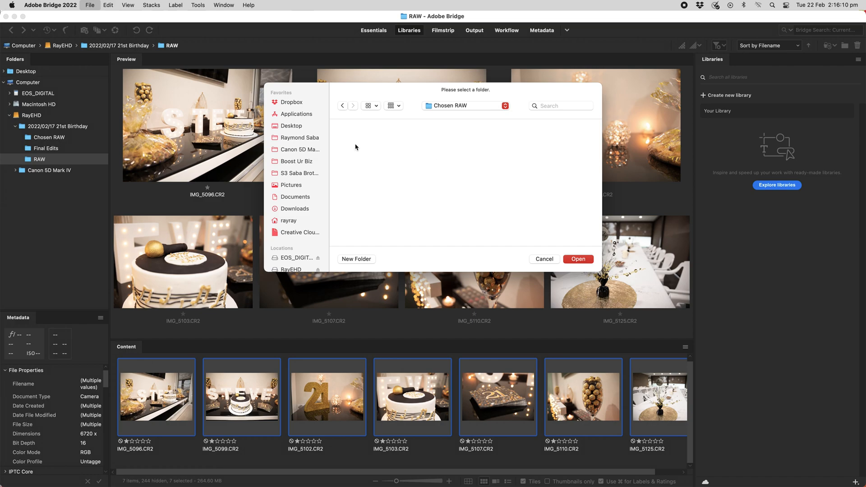
pyautogui.click(578, 259)
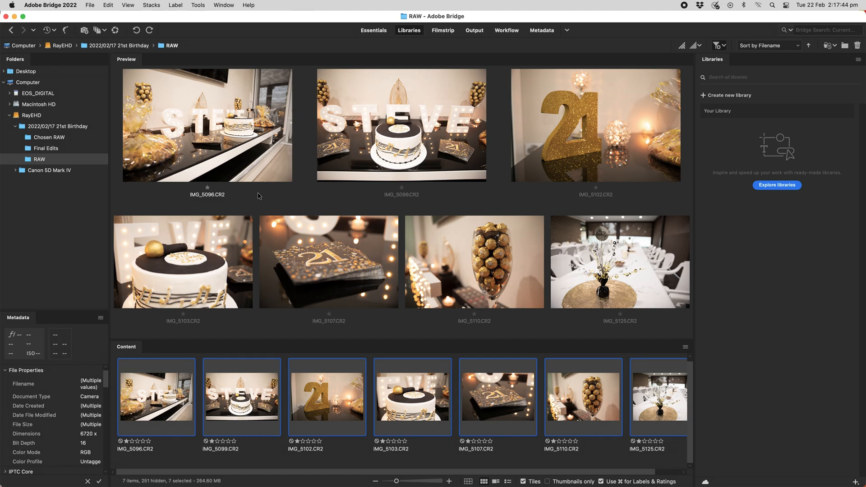
# - Switch to Finder and open the Chosen RAW folder to check the copied photos
pyautogui.hotkey('ctrl', 'Right')
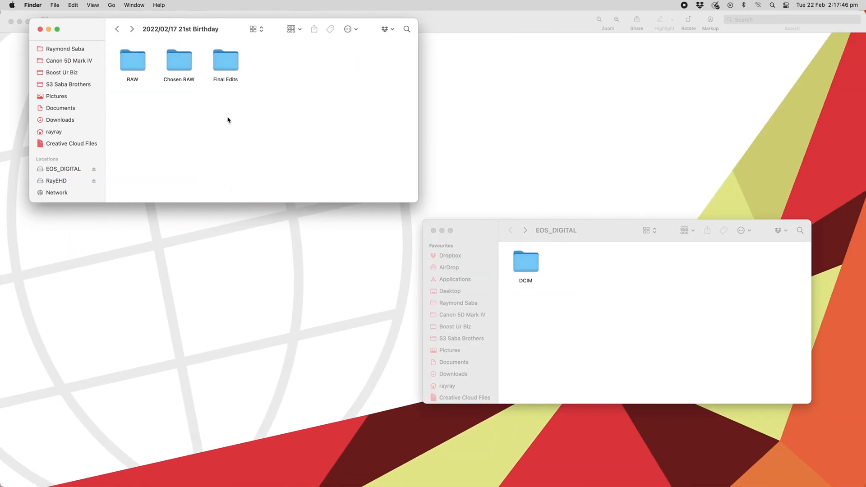
pyautogui.doubleClick(180, 64)
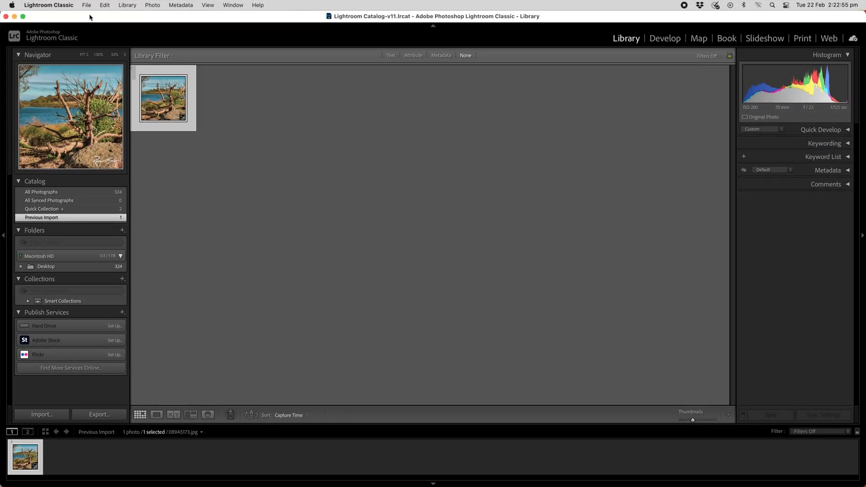
# - In Lightroom Classic, create a new catalog named "2022/02/17 21st Birthday" inside the 2022/02/17 21st Birthday folder
pyautogui.click(90, 6)
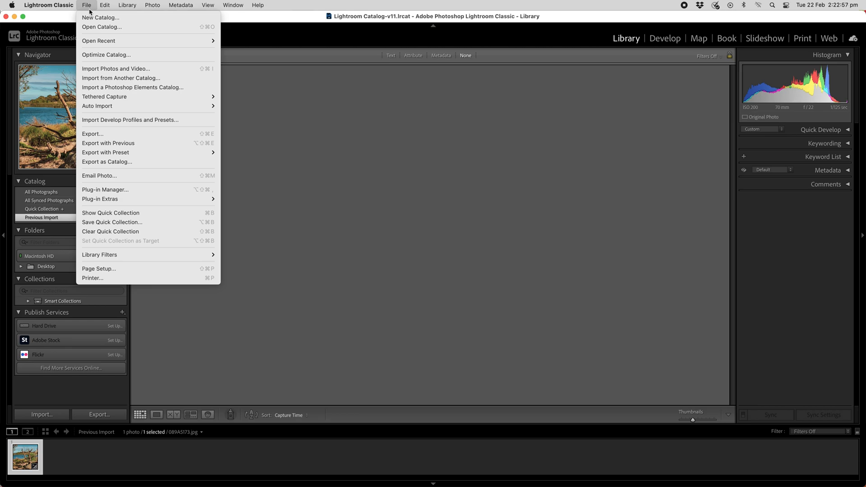
pyautogui.click(131, 22)
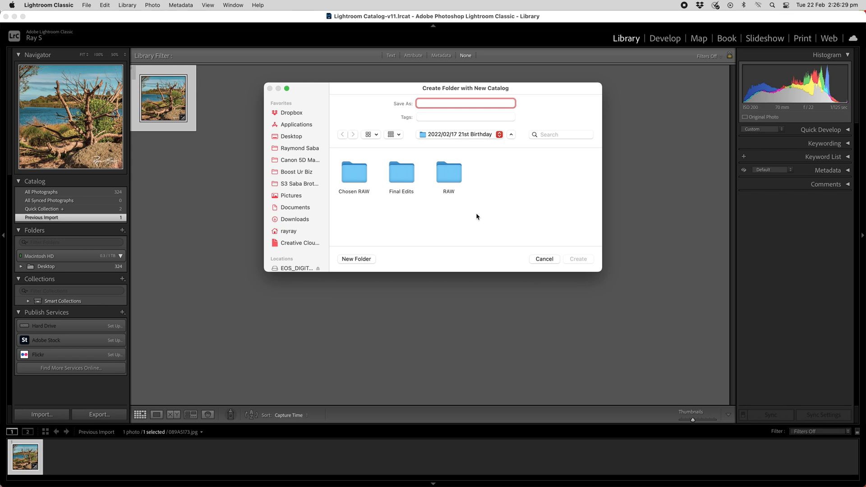
pyautogui.write('2022/02/17 21st Birthday')
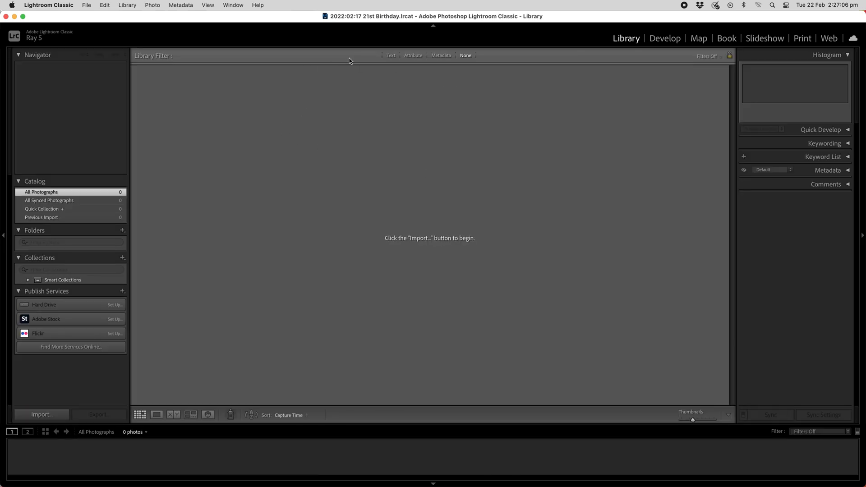
# - Switch to Finder, open the catalog folder inside 2022/02/17 21st Birthday, and preview the file 2022/02/17 21st Birthday.lrcat
pyautogui.hotkey('ctrl', 'Right')
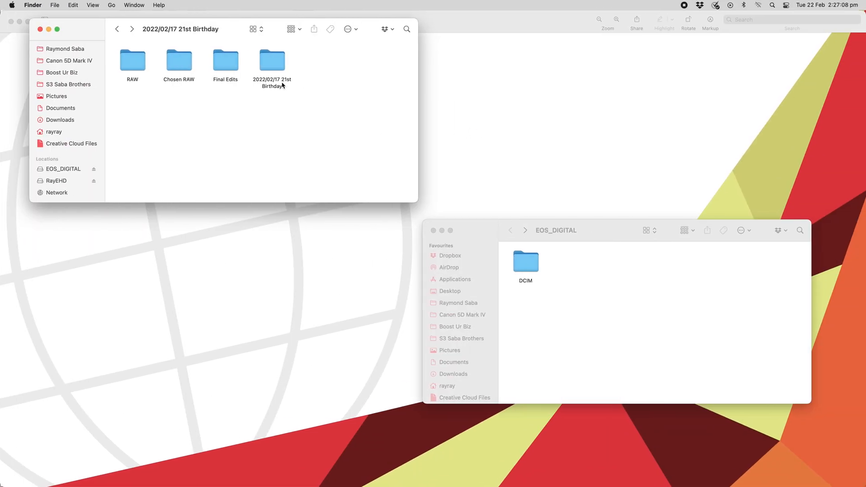
pyautogui.click(117, 29)
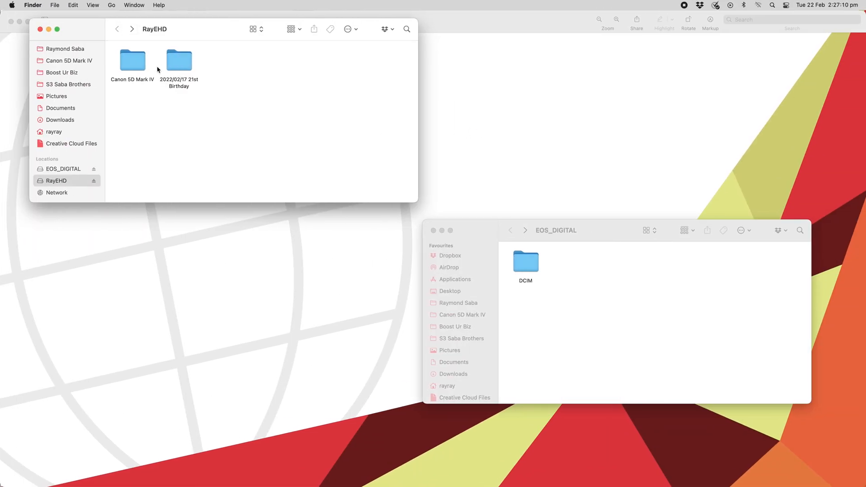
pyautogui.click(184, 67)
pyautogui.doubleClick(184, 66)
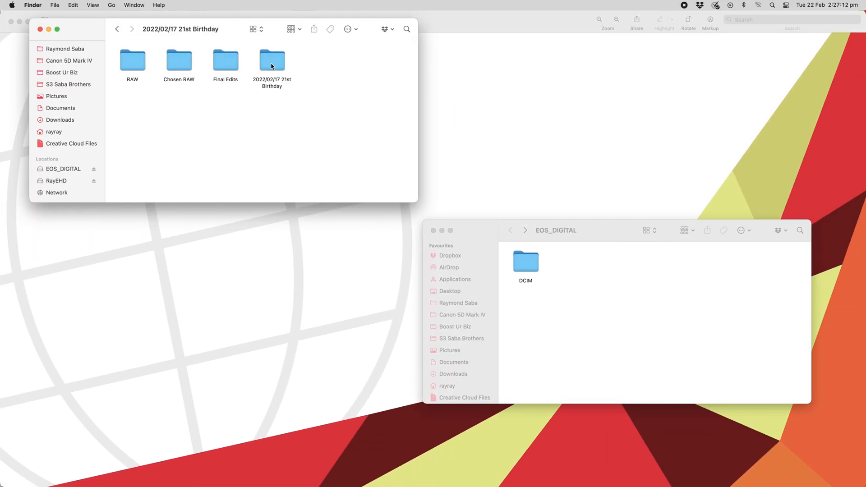
pyautogui.click(279, 62)
pyautogui.doubleClick(278, 62)
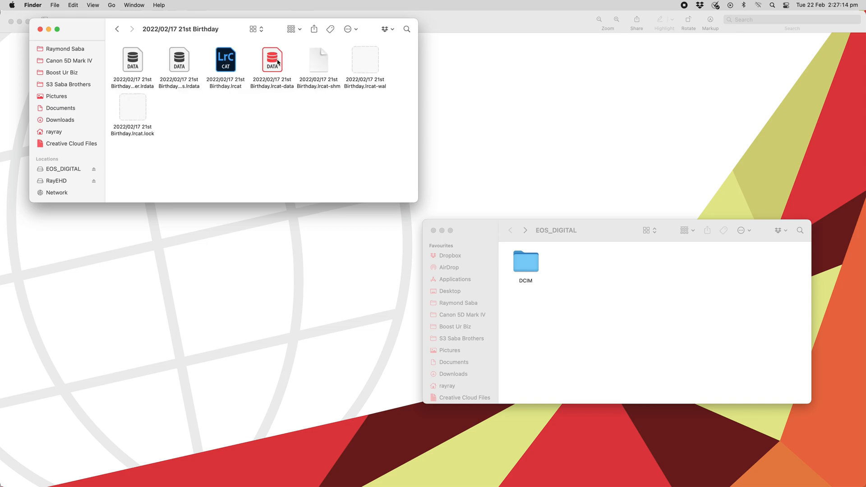
pyautogui.click(227, 77)
pyautogui.press('space')
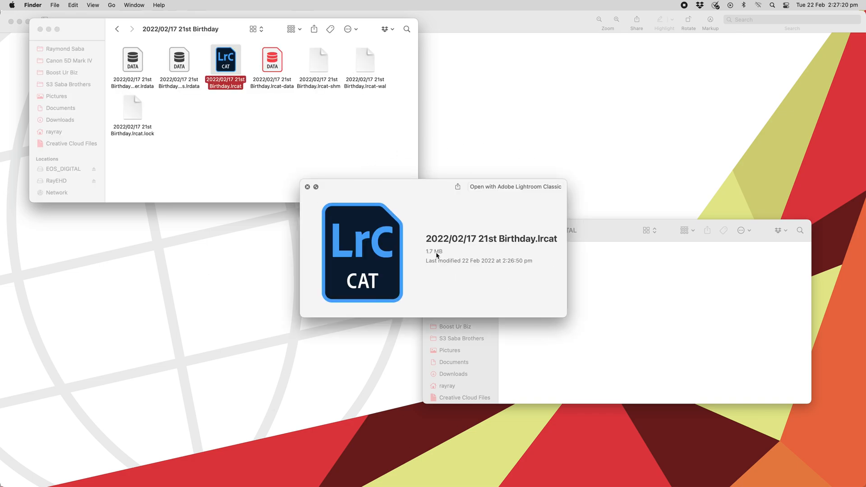
pyautogui.click(219, 113)
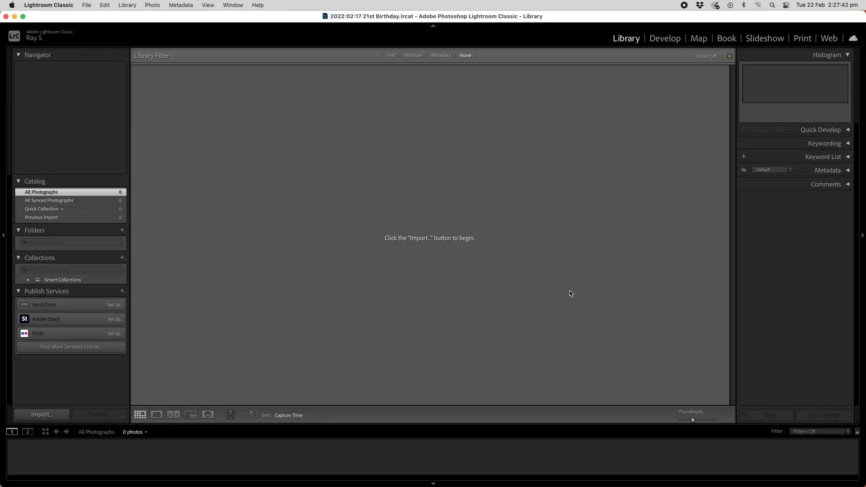
# - In Lightroom Classic, import all photos from RayEHD's Chosen RAW folder using Add and open them in the Develop module
pyautogui.click(44, 415)
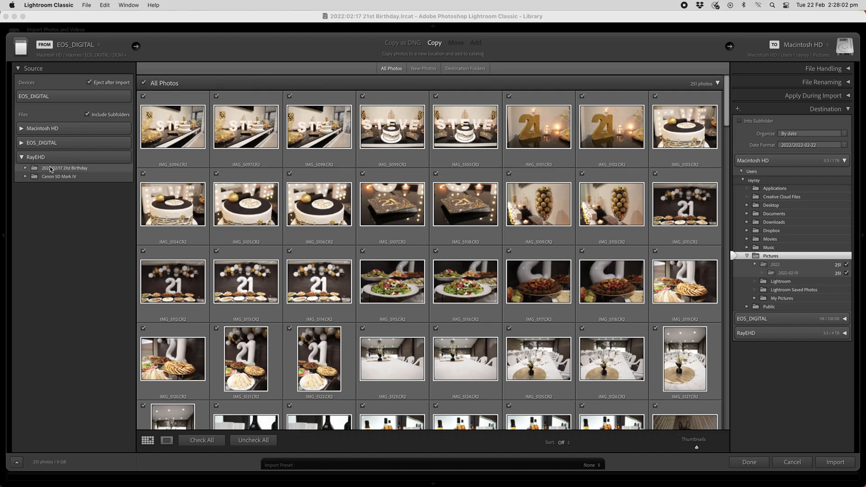
pyautogui.click(26, 168)
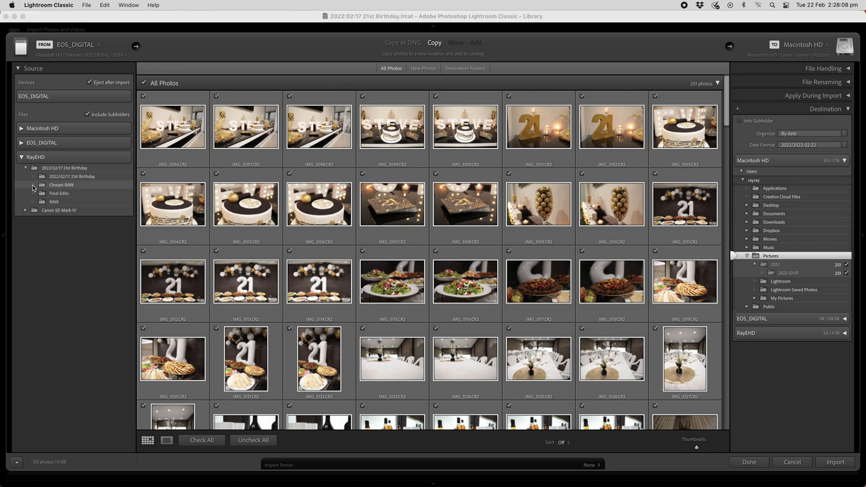
pyautogui.click(51, 187)
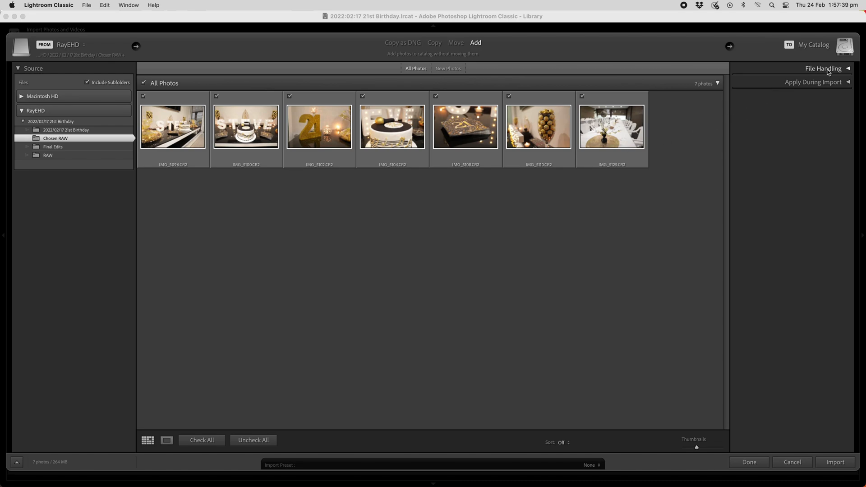
pyautogui.click(850, 70)
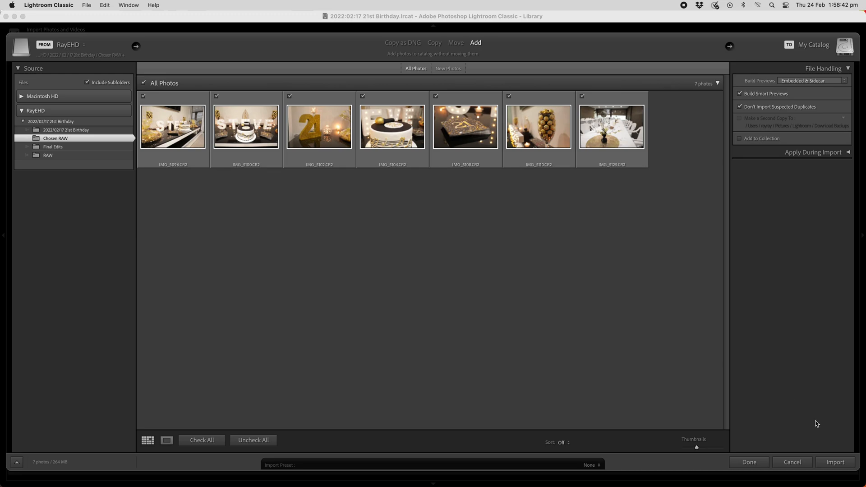
pyautogui.click(836, 463)
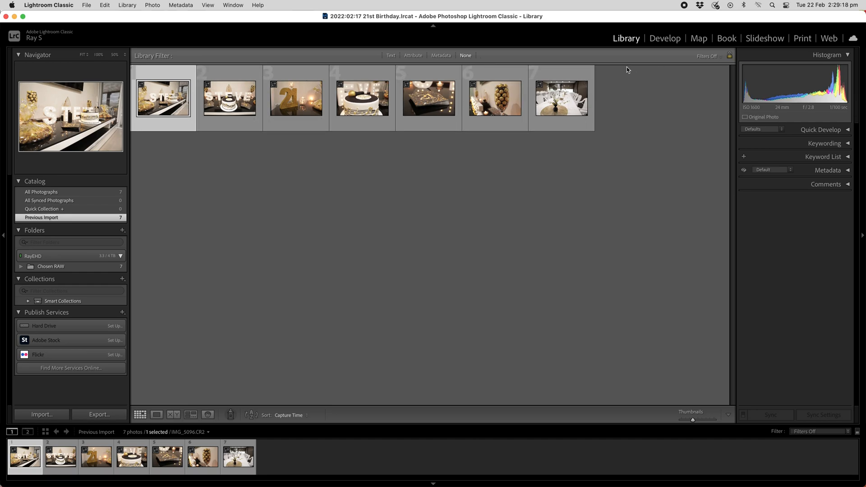
pyautogui.click(666, 40)
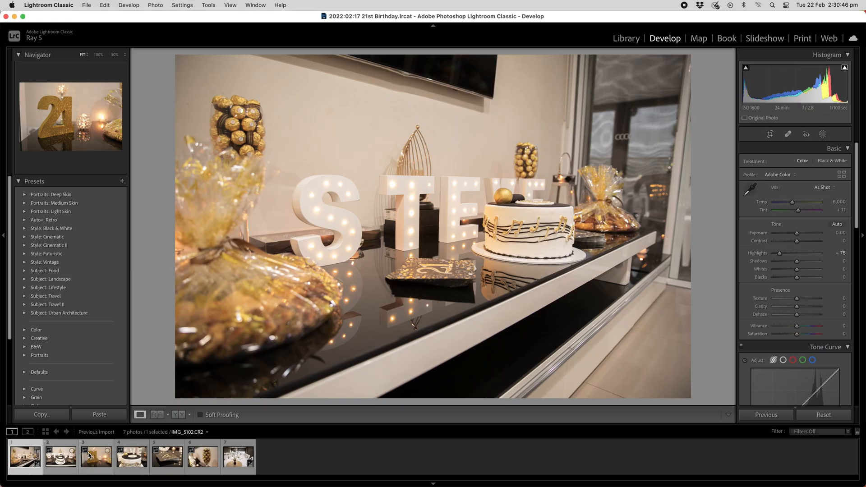
# - Start exporting all the imported photos, with the Final Edits folder inside 2022/02/17 21st Birthday as the export location
pyautogui.press('super+a')
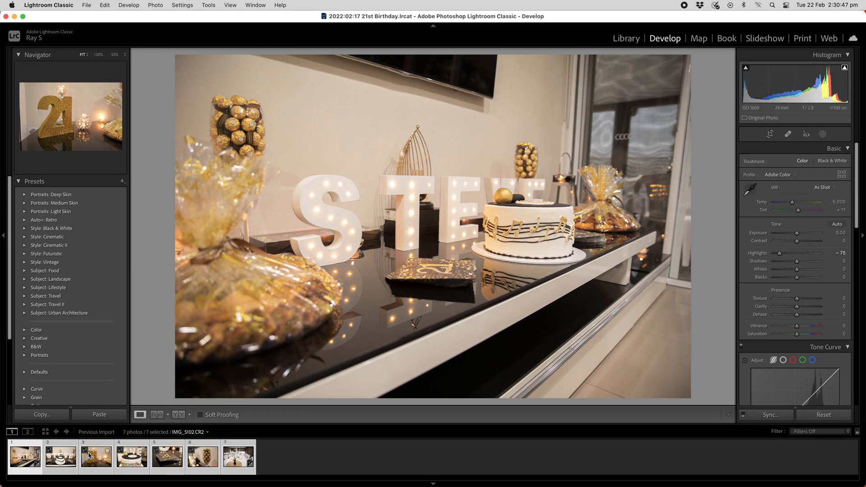
pyautogui.click(85, 5)
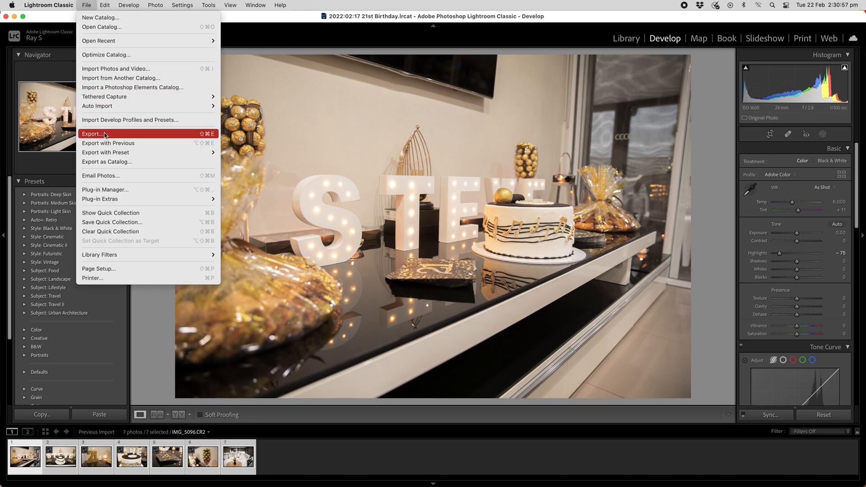
pyautogui.click(104, 134)
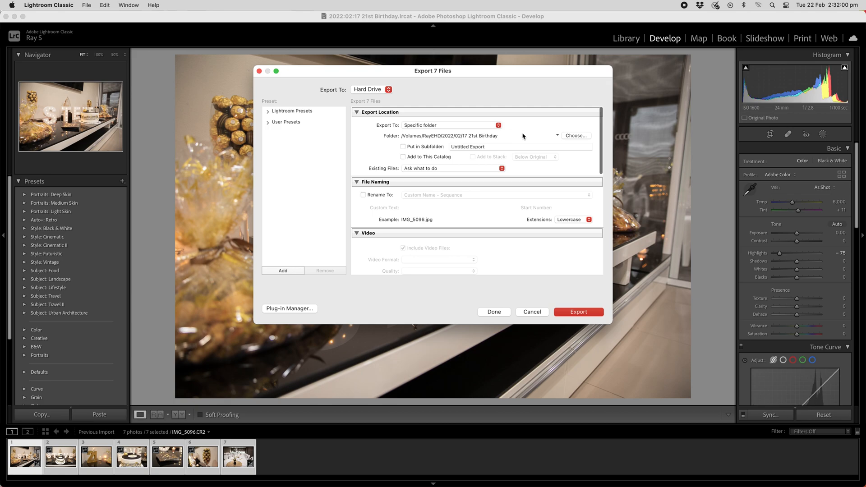
pyautogui.click(575, 136)
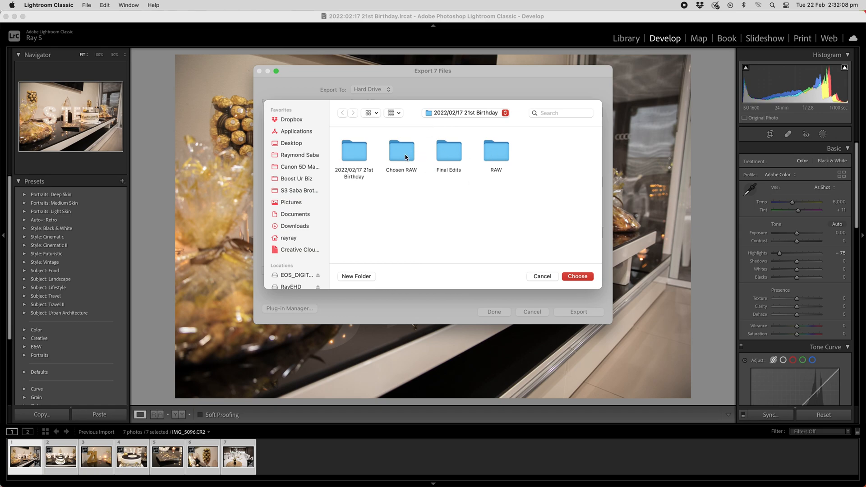
pyautogui.click(442, 155)
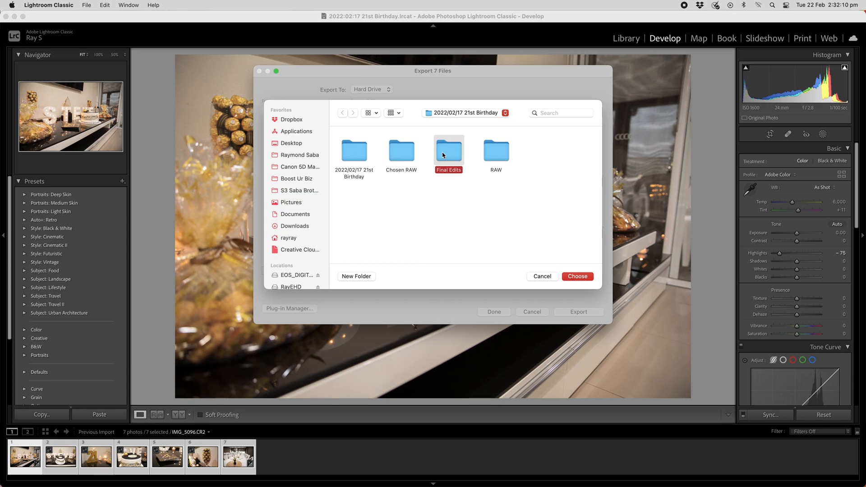
pyautogui.doubleClick(443, 155)
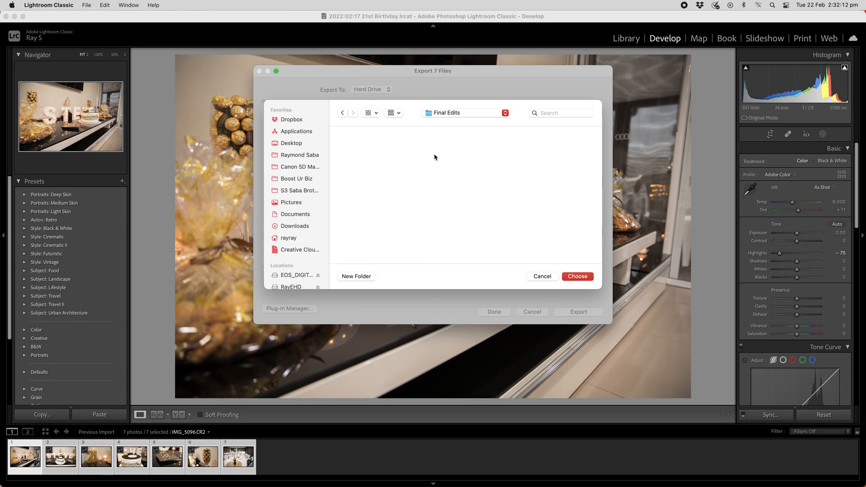
pyautogui.click(575, 279)
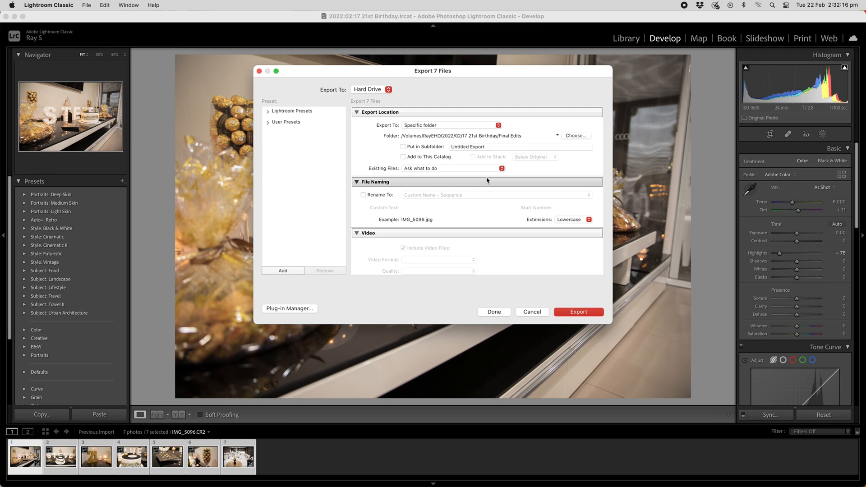
# - Set the JPEG quality to 60 in the file settings and export the selected photos
pyautogui.scroll(-3, 487, 181)
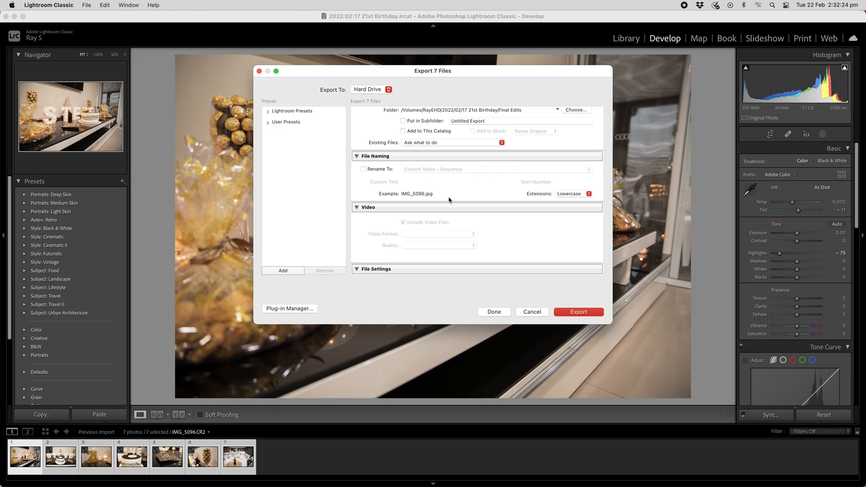
pyautogui.scroll(-10, 452, 200)
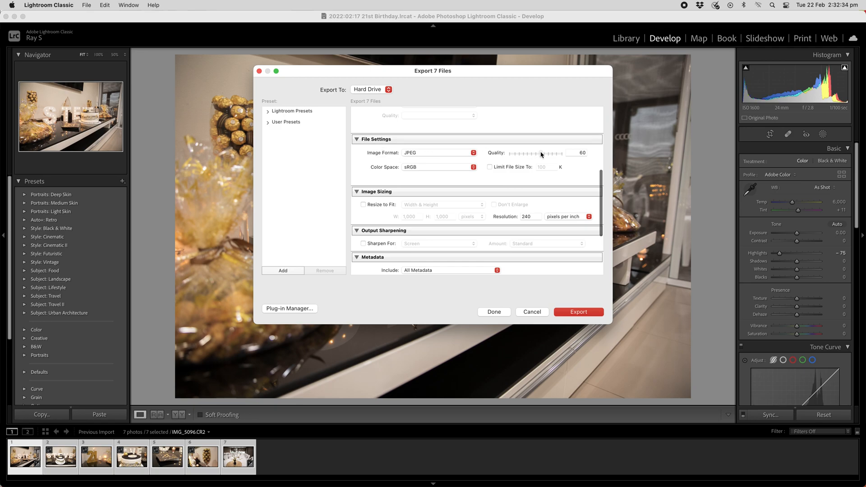
pyautogui.moveTo(537, 155); pyautogui.dragTo(562, 127)
pyautogui.click(576, 153)
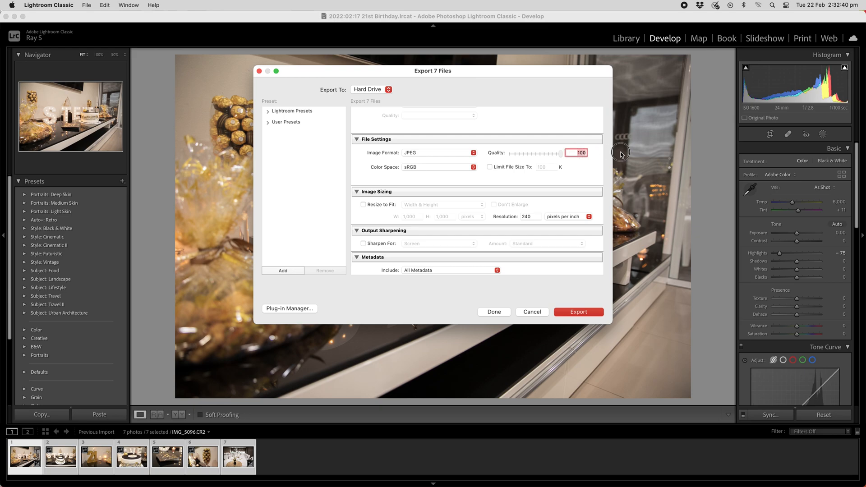
pyautogui.write('60')
pyautogui.press('Return')
pyautogui.scroll(-5, 541, 212)
pyautogui.scroll(15, 515, 244)
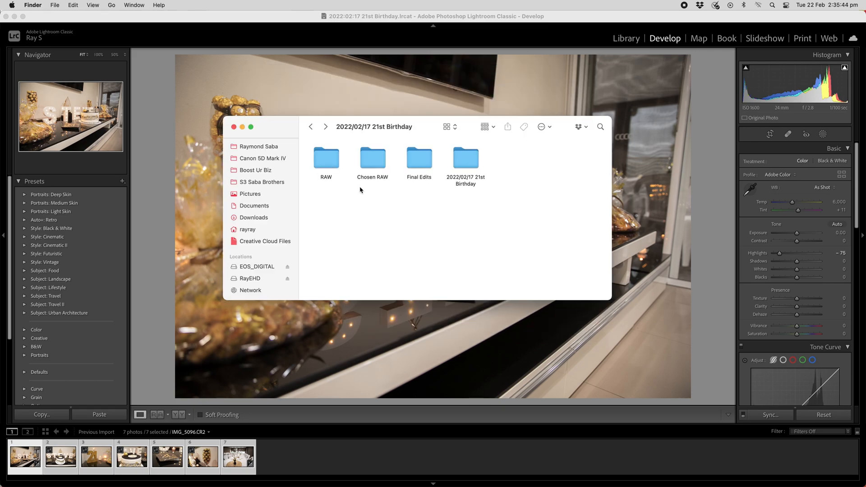
# - Open the Final Edits folder in Finder to check the exported JPEG files
pyautogui.click(418, 162)
pyautogui.doubleClick(418, 161)
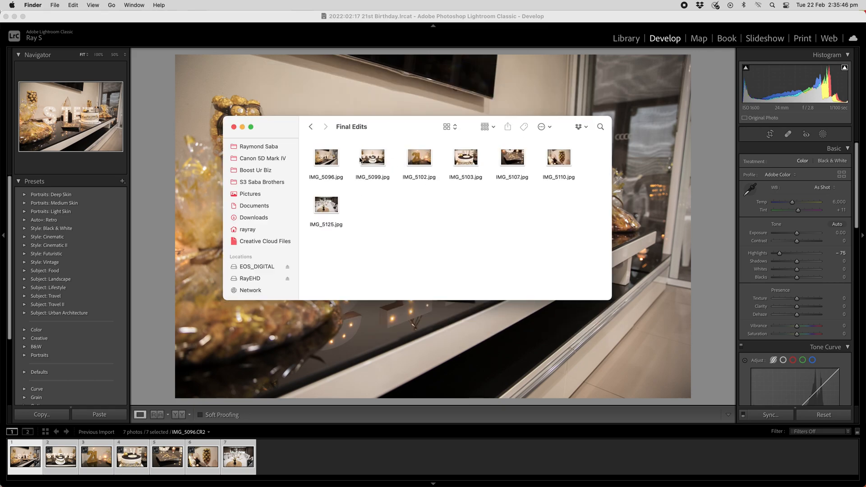
pyautogui.moveTo(305, 152); pyautogui.dragTo(563, 261)
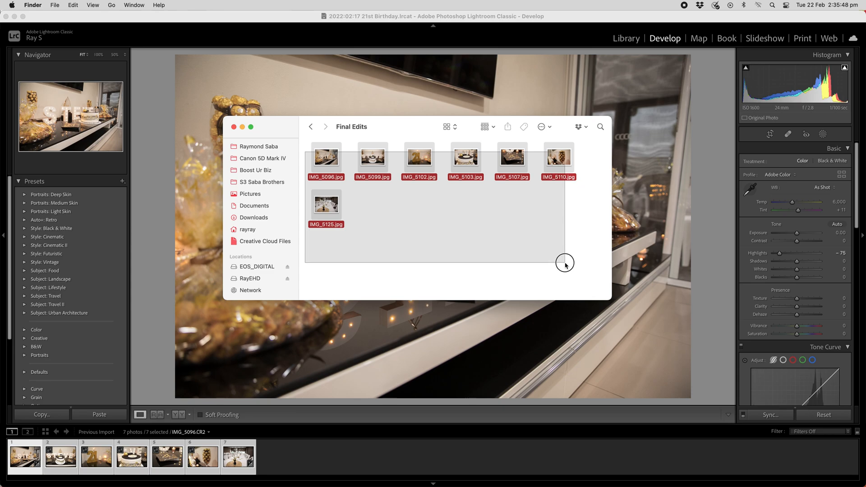
pyautogui.click(565, 264)
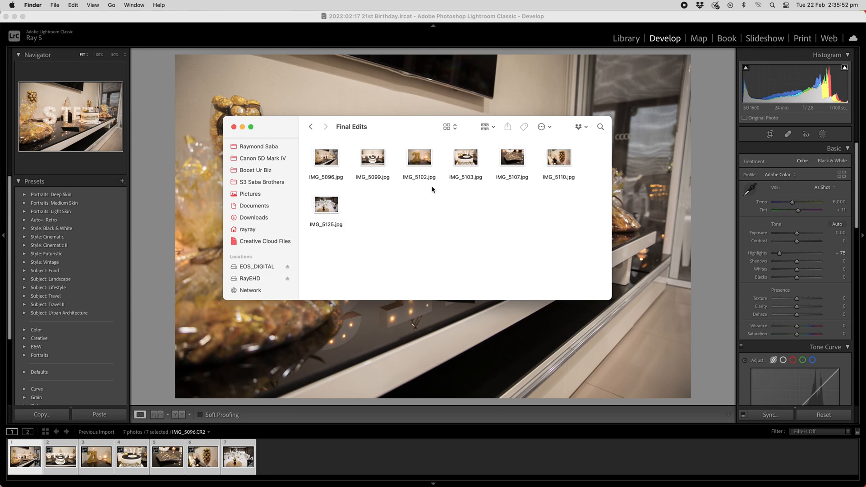